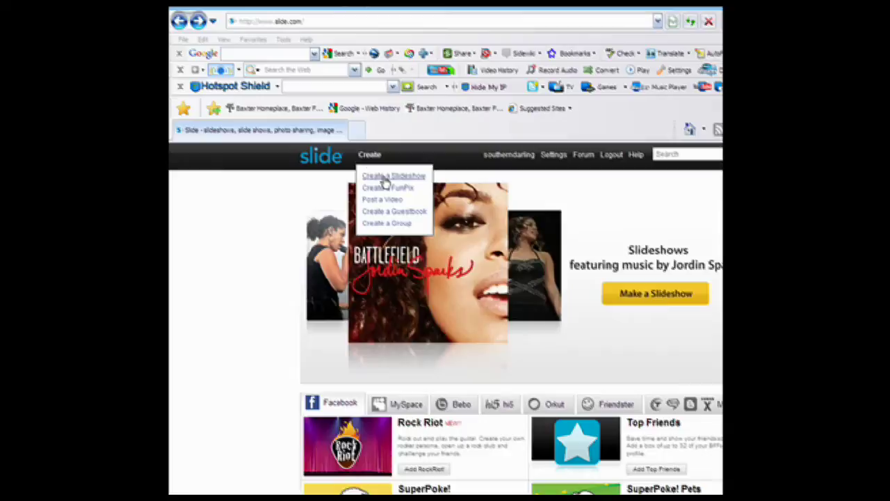
# Create a new slideshow 'Roses on my Mind' from nine uploaded rose, window and couple photos.
pyautogui.click(384, 178)
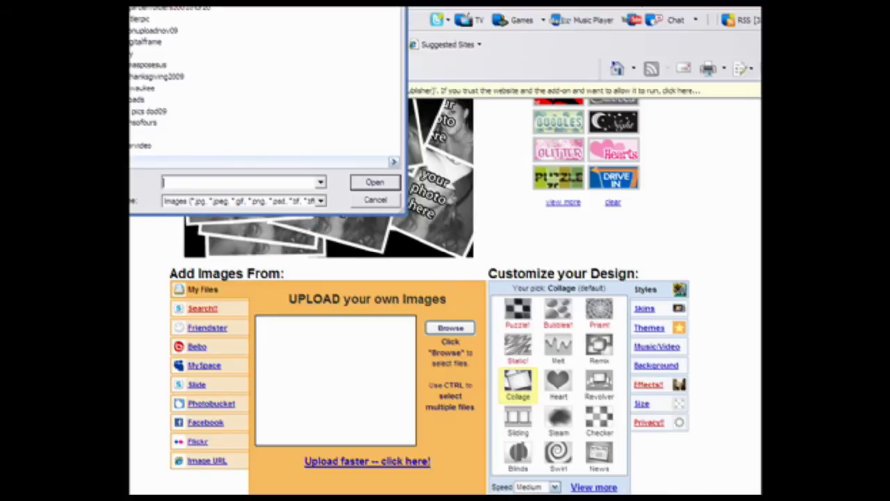
pyautogui.moveTo(320, 11); pyautogui.dragTo(301, 14)
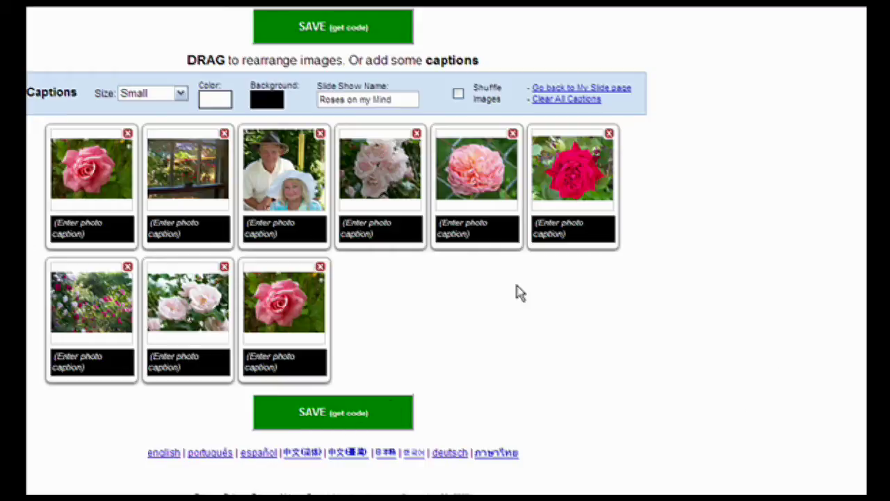
# Clear all nine photo captions via Clear All Captions, then try moving the family photo earlier.
pyautogui.click(72, 221)
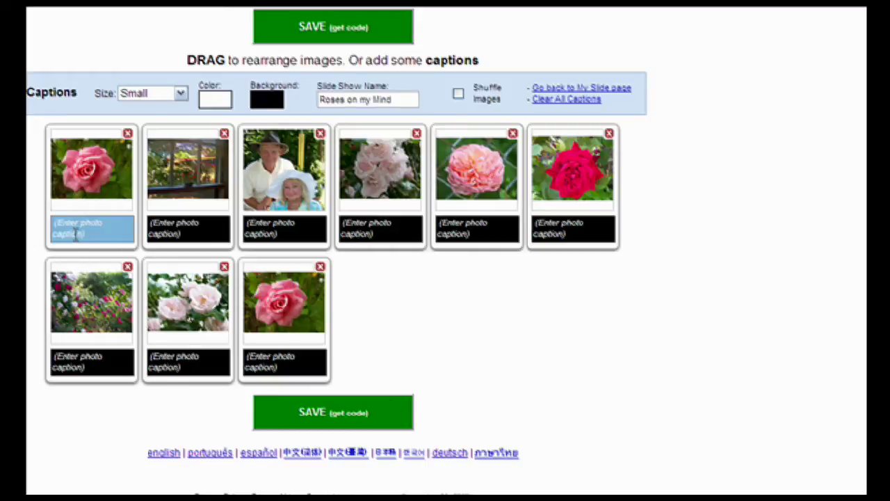
pyautogui.press('BackSpace')
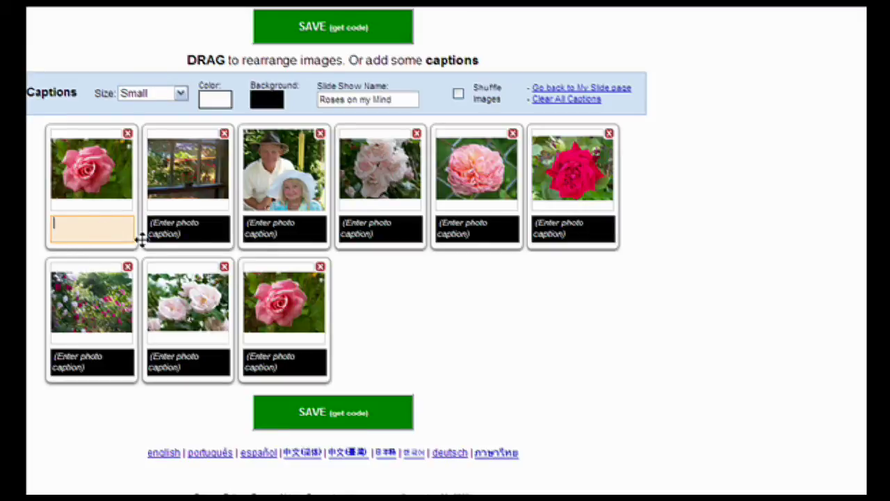
pyautogui.click(569, 101)
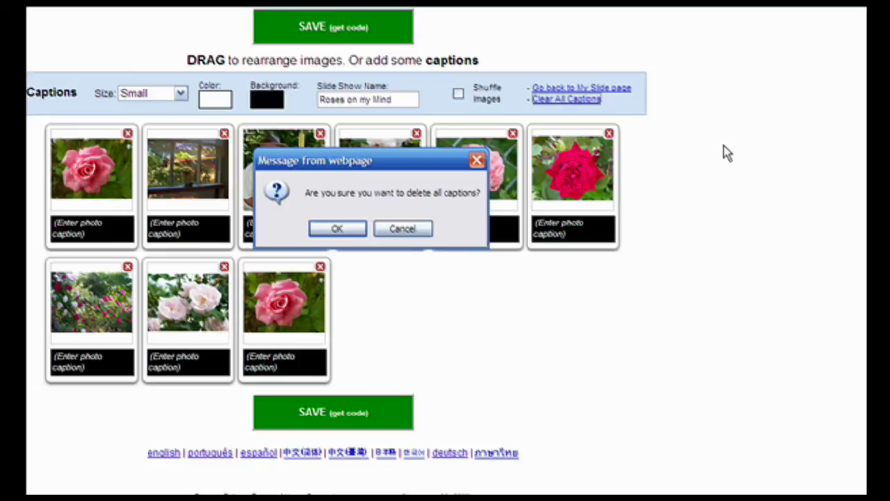
pyautogui.click(322, 231)
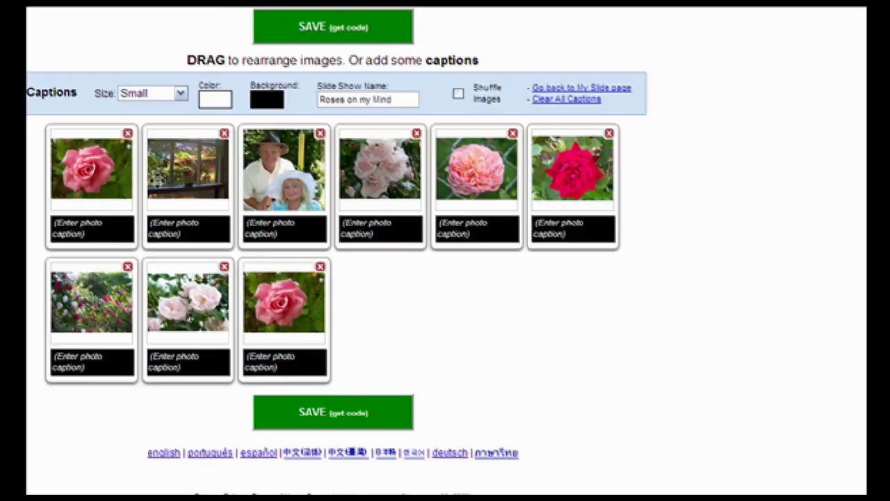
pyautogui.moveTo(301, 200)
pyautogui.mouseDown()
pyautogui.moveTo(193, 195)
pyautogui.moveTo(299, 191)
pyautogui.mouseUp()
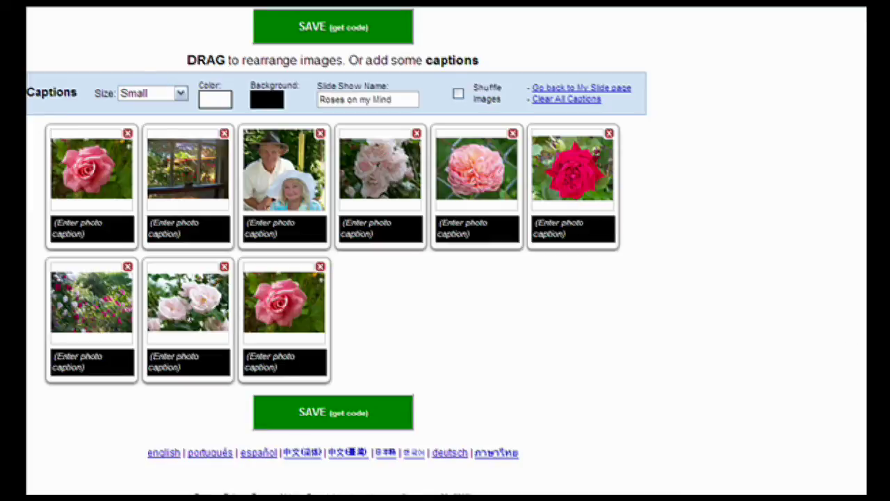
pyautogui.scroll(3, 337, 251)
pyautogui.scroll(2, 336, 251)
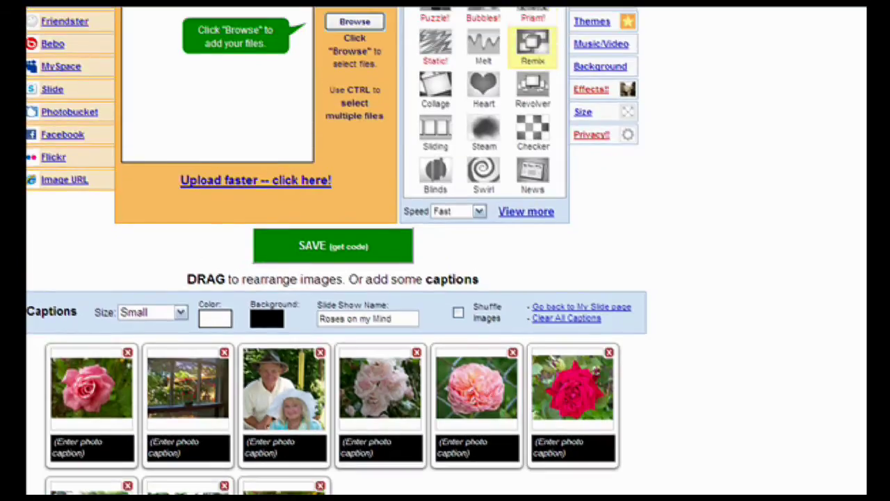
pyautogui.scroll(2, 337, 250)
pyautogui.scroll(3, 337, 250)
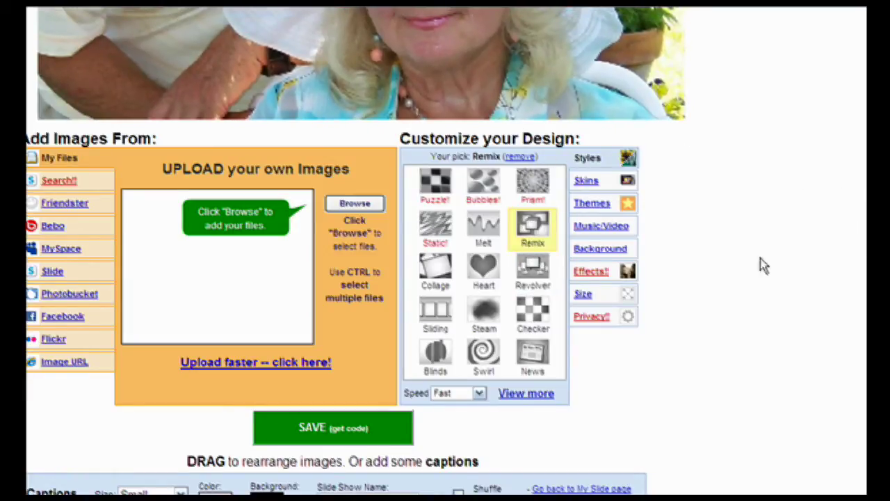
pyautogui.scroll(5, 445, 251)
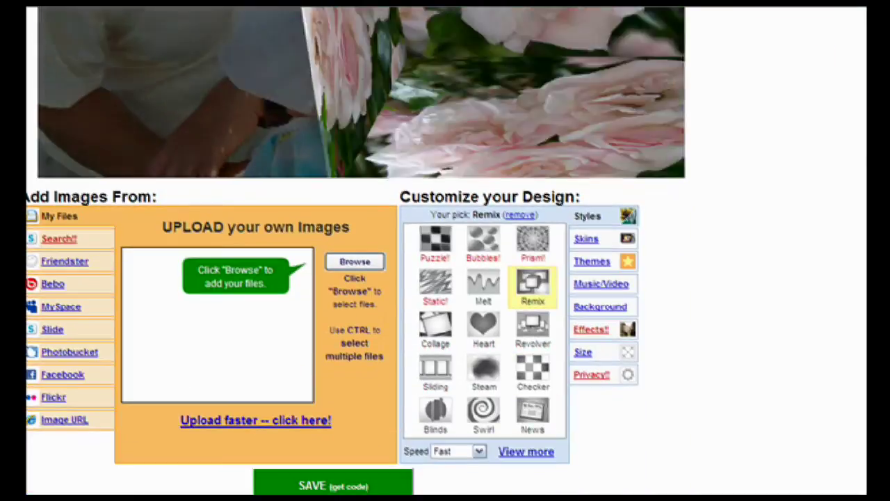
pyautogui.click(485, 328)
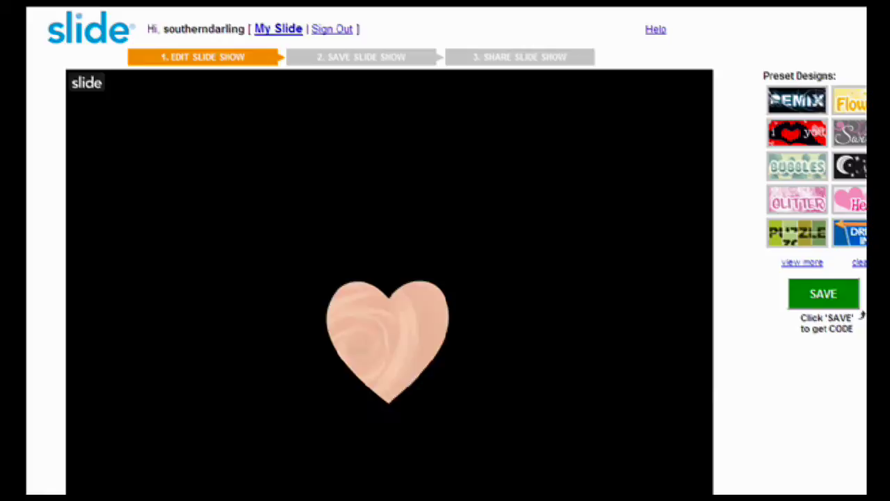
pyautogui.scroll(-7, 863, 316)
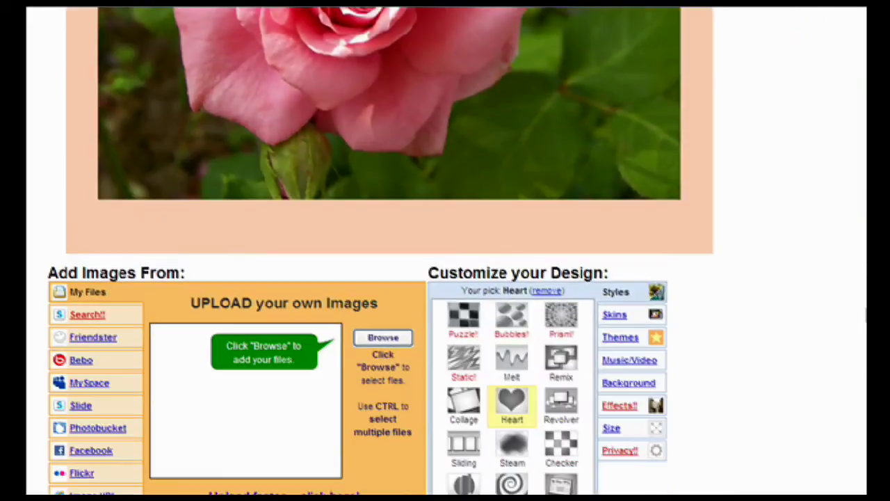
pyautogui.scroll(-3, 864, 357)
pyautogui.scroll(2, 862, 357)
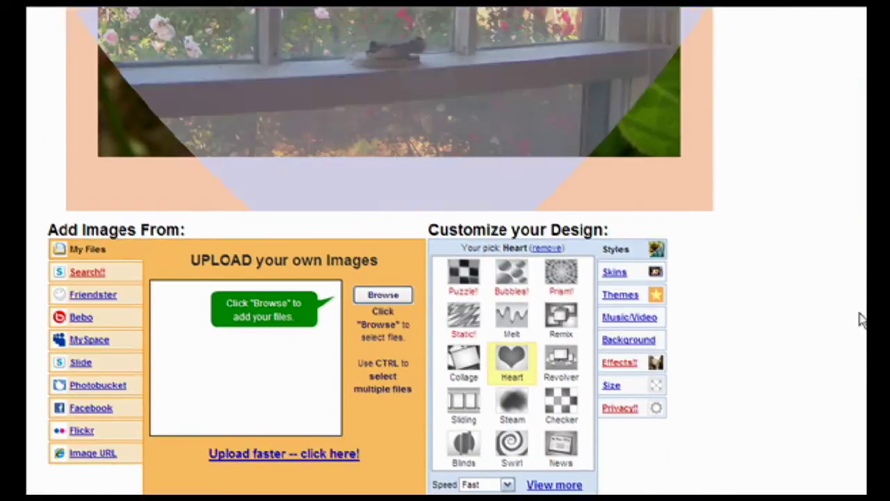
pyautogui.click(566, 327)
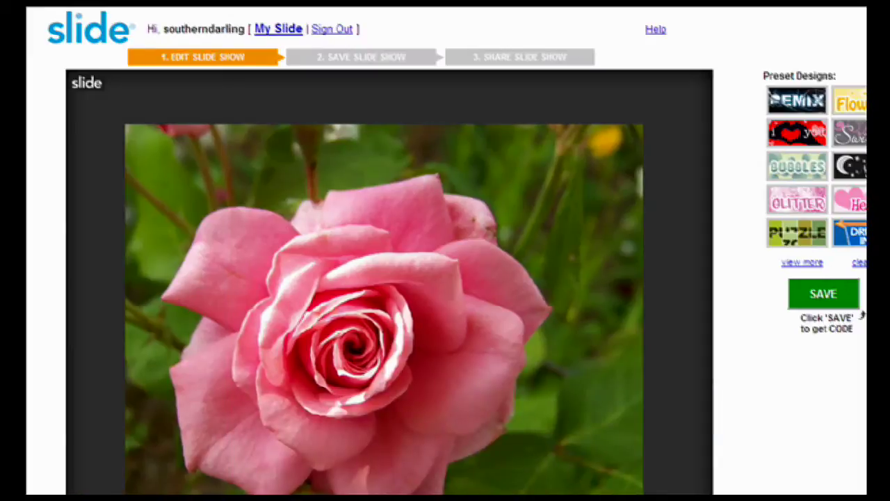
pyautogui.scroll(-2, 862, 306)
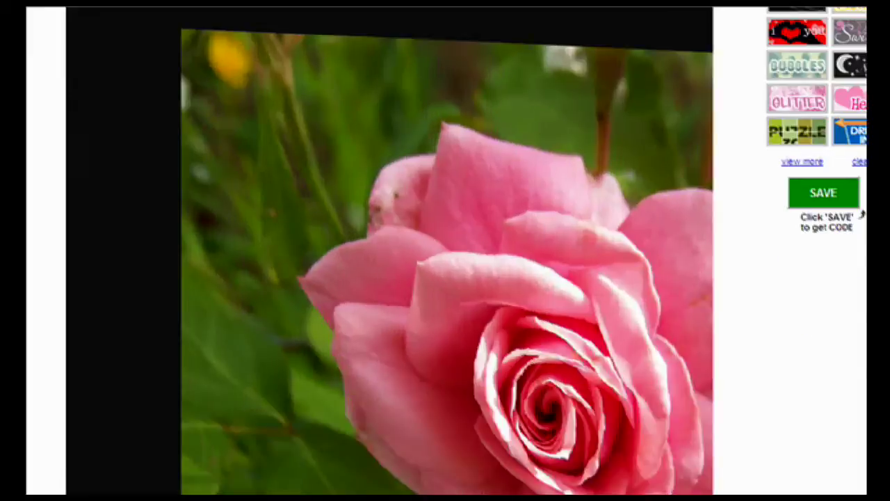
pyautogui.scroll(-2, 863, 278)
pyautogui.scroll(-4, 863, 237)
pyautogui.scroll(-1, 862, 230)
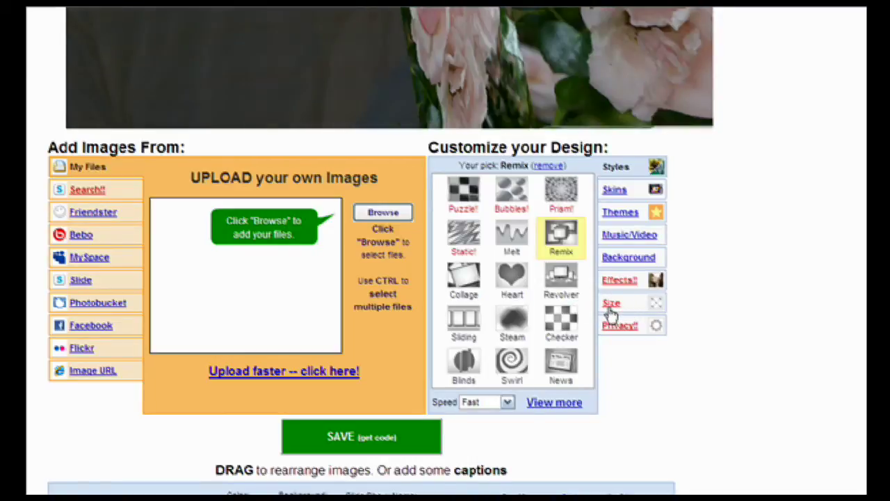
# Apply the large size preset, checking width 800 and height 675, and update the slideshow.
pyautogui.click(610, 306)
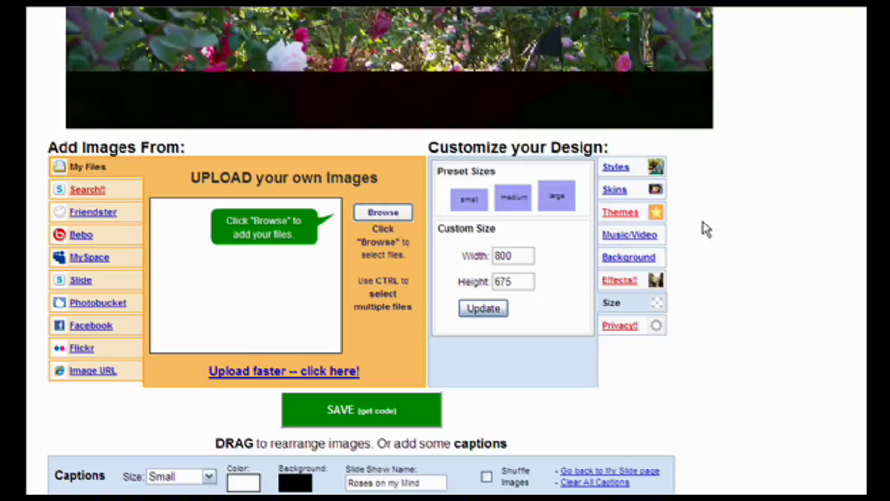
pyautogui.scroll(4, 533, 342)
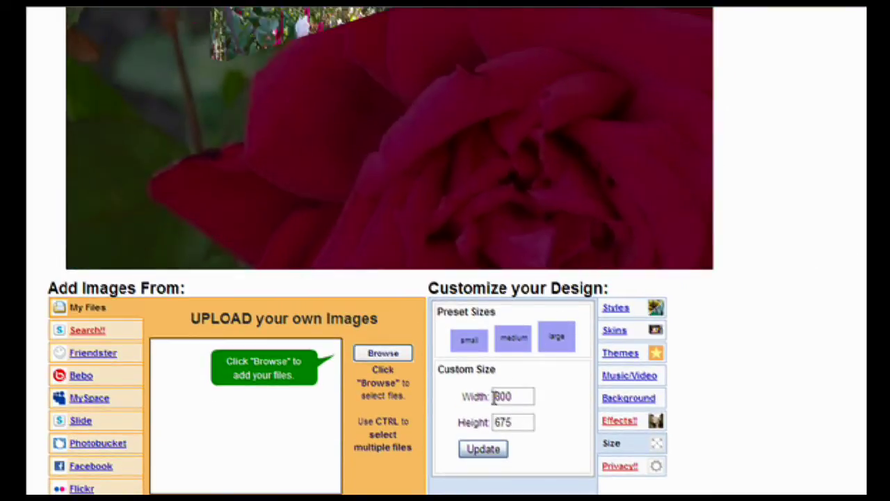
pyautogui.click(553, 344)
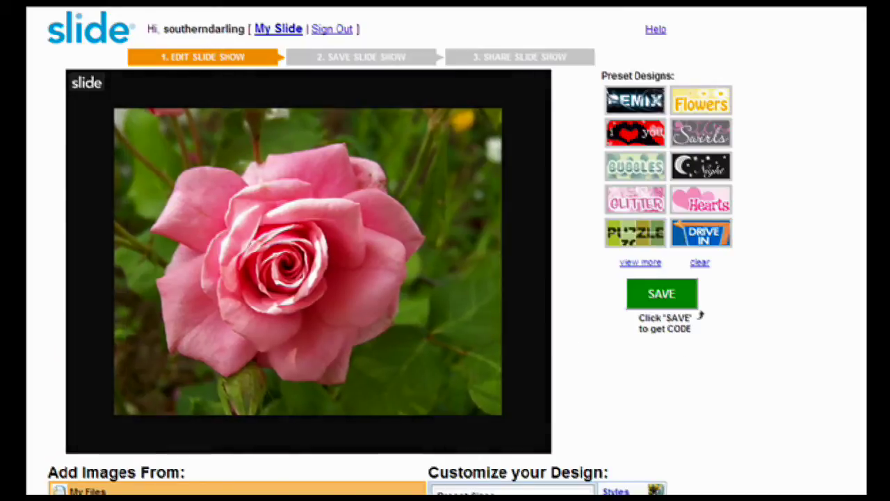
pyautogui.scroll(-5, 677, 341)
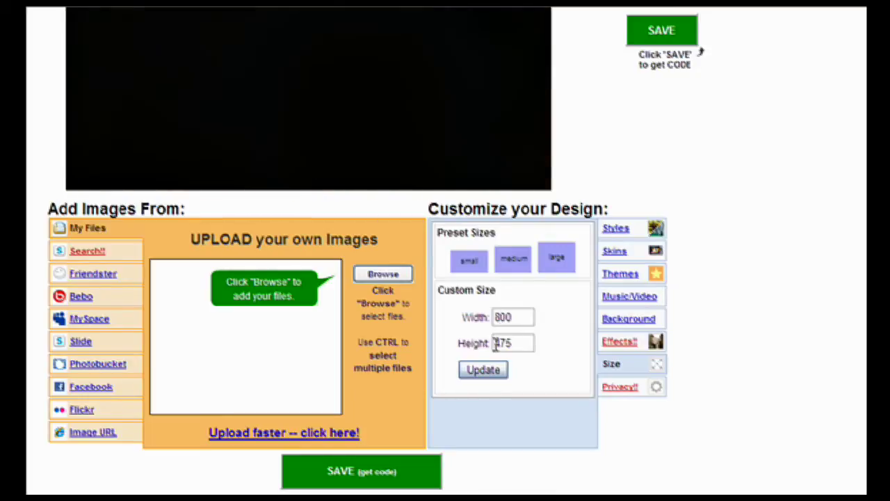
pyautogui.moveTo(496, 344); pyautogui.dragTo(501, 341)
pyautogui.scroll(-3, 759, 198)
pyautogui.scroll(1, 762, 200)
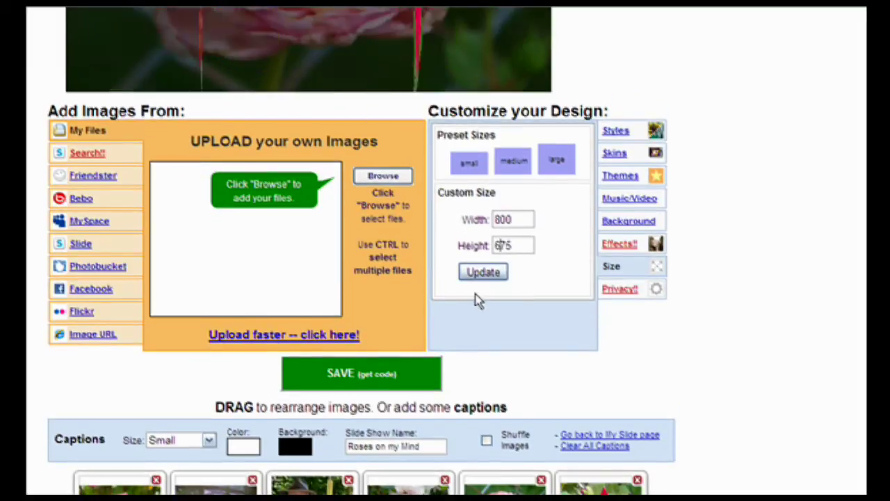
pyautogui.click(485, 273)
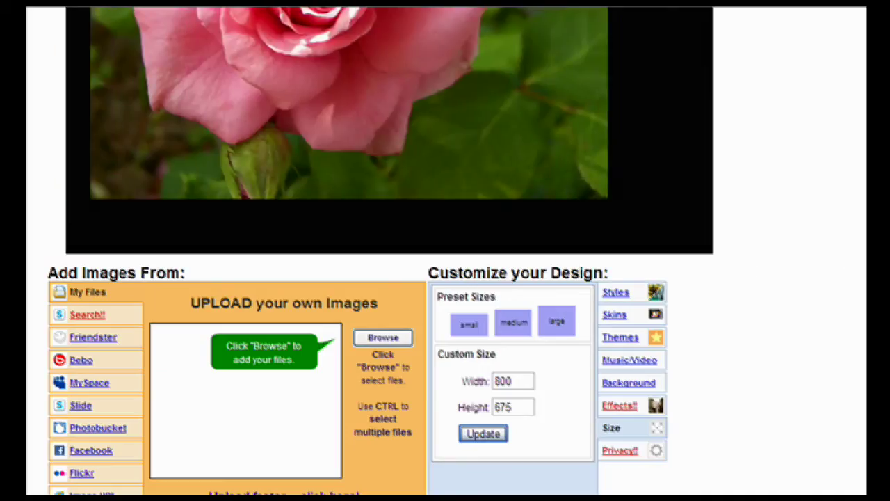
pyautogui.scroll(3, 865, 175)
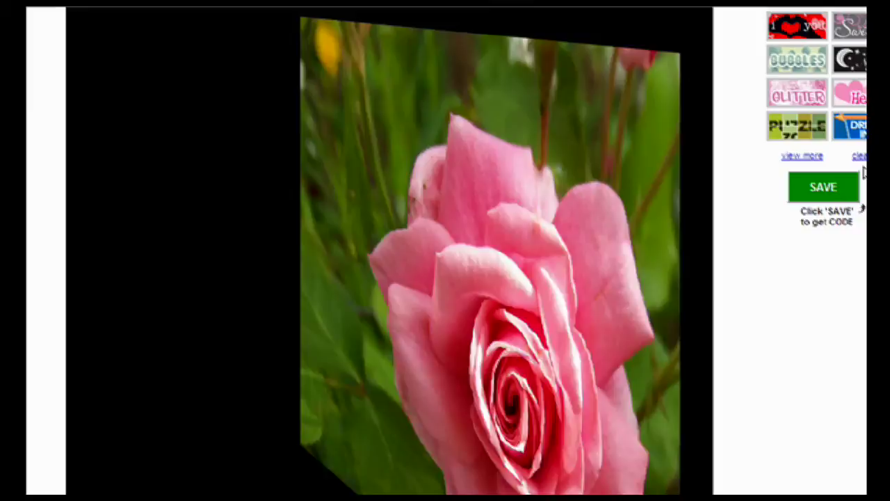
pyautogui.scroll(-1, 865, 176)
pyautogui.scroll(-3, 863, 194)
pyautogui.scroll(-5, 860, 210)
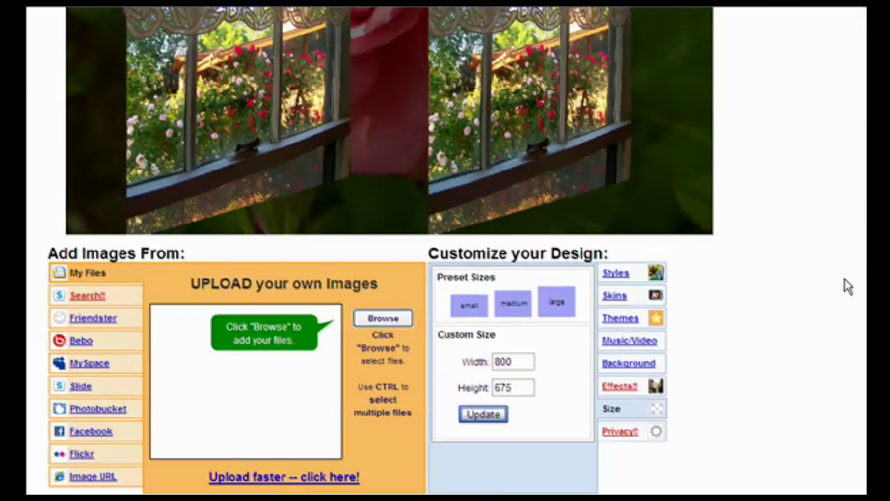
pyautogui.scroll(-3, 847, 286)
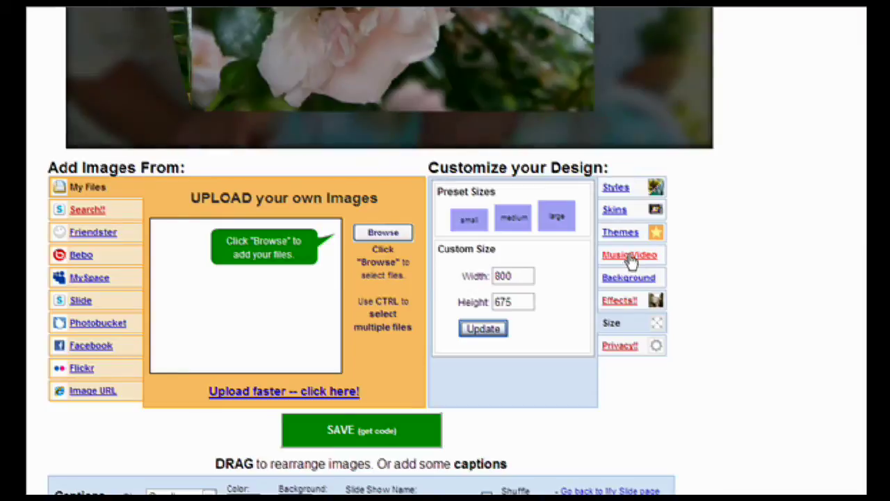
# Open the Music/Video catalogue and start typing daniel O'Donnell into the artist search.
pyautogui.click(630, 256)
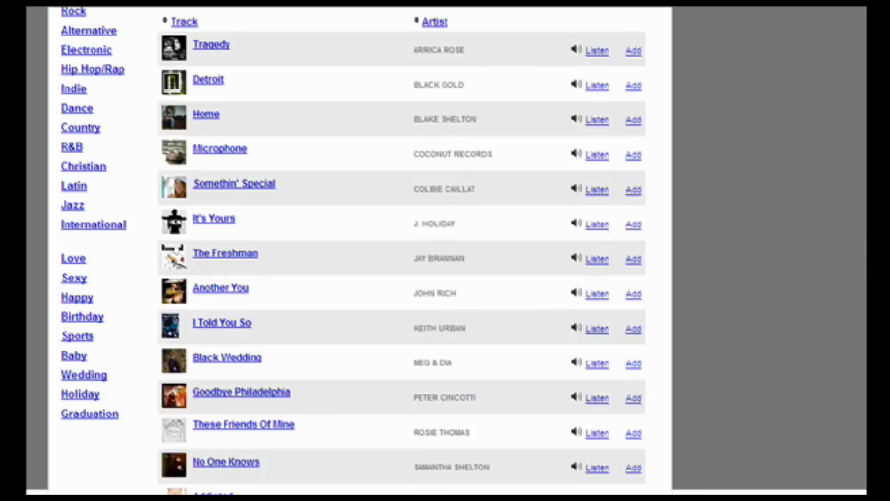
pyautogui.scroll(-3, 862, 177)
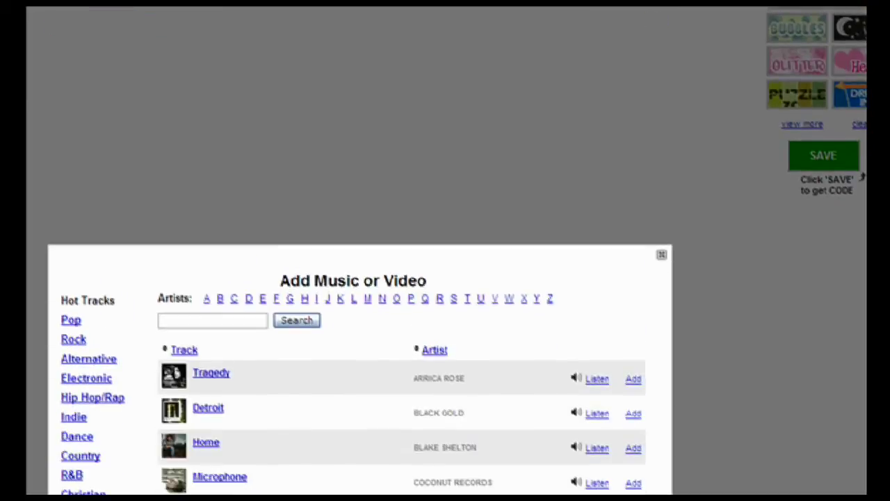
pyautogui.scroll(-1, 109, 420)
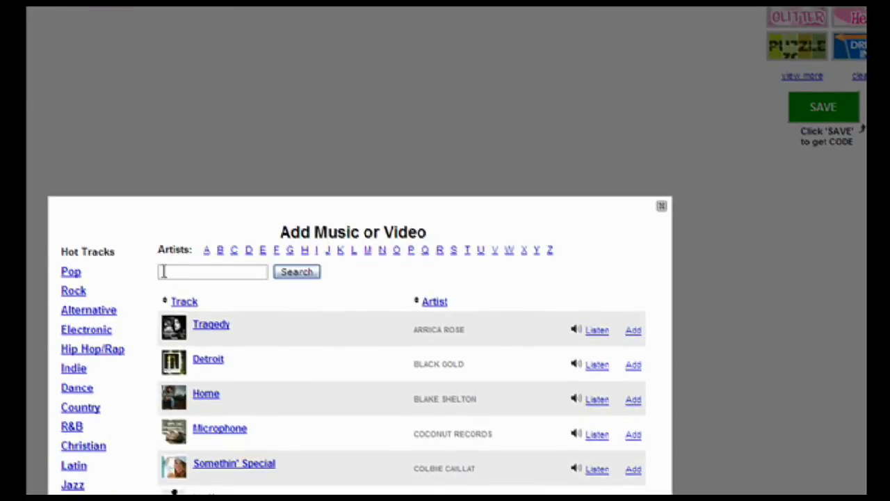
pyautogui.write("daniel O'Donnell")
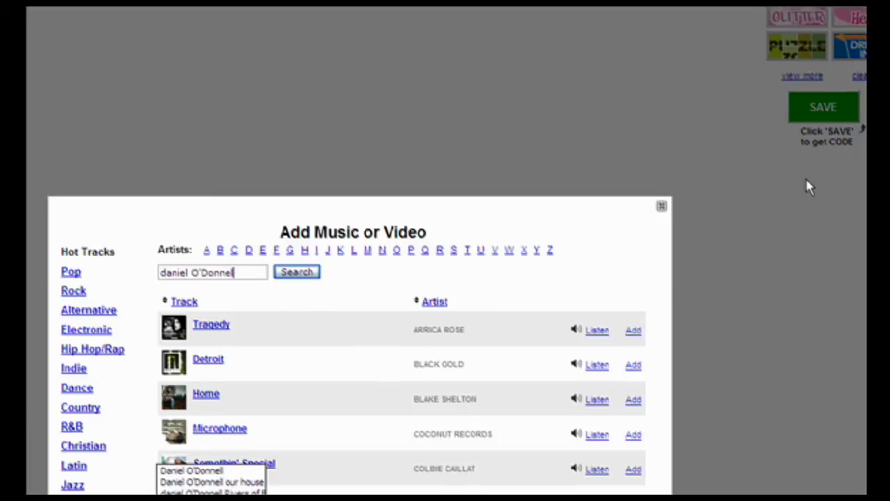
pyautogui.scroll(1, 862, 192)
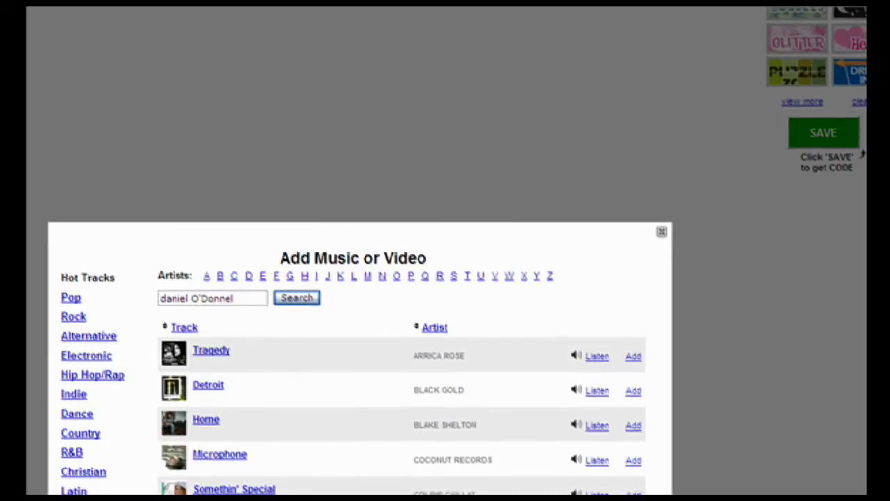
pyautogui.scroll(-3, 863, 158)
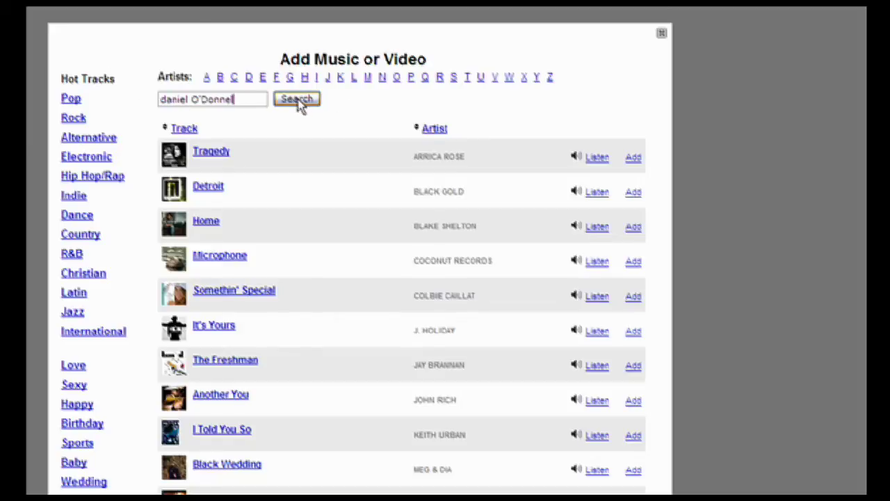
# Search for Daniel O'Donnell and pick his 'Be Not Afraid' YouTube video as the music.
pyautogui.write('l')
pyautogui.press('Return')
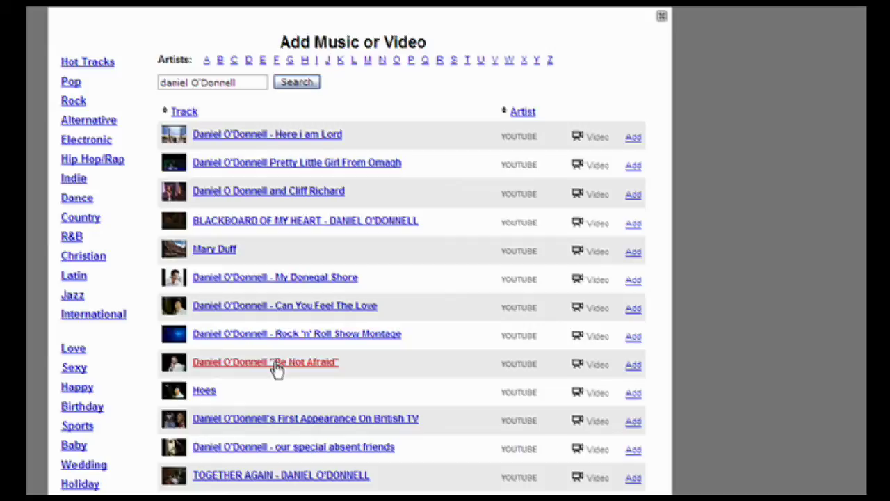
pyautogui.click(294, 374)
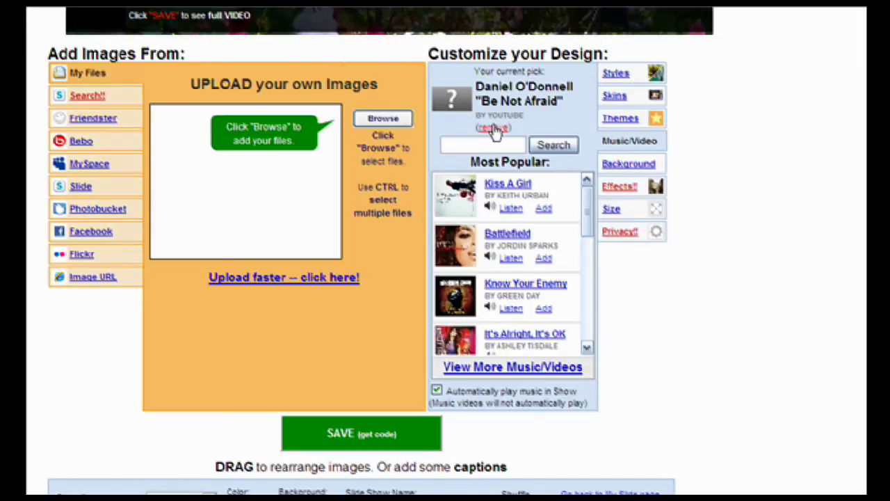
# Remove the chosen song, then save the slideshow to get its code.
pyautogui.click(495, 128)
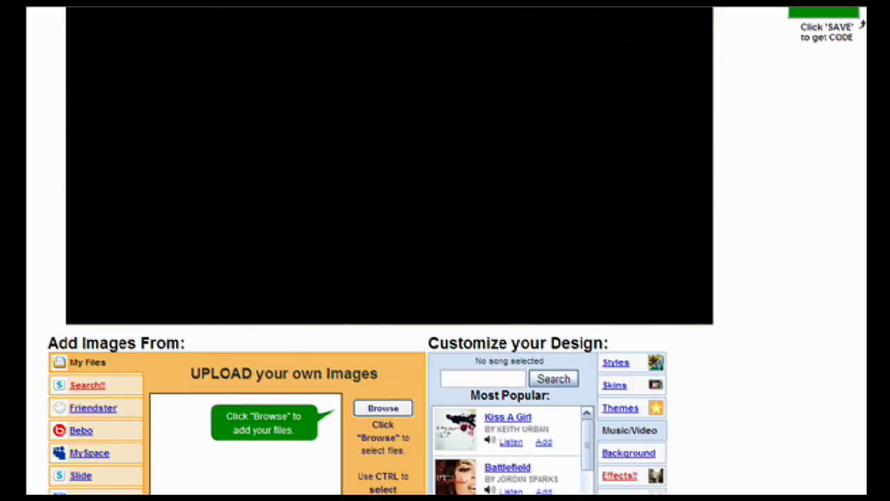
pyautogui.scroll(-4, 445, 278)
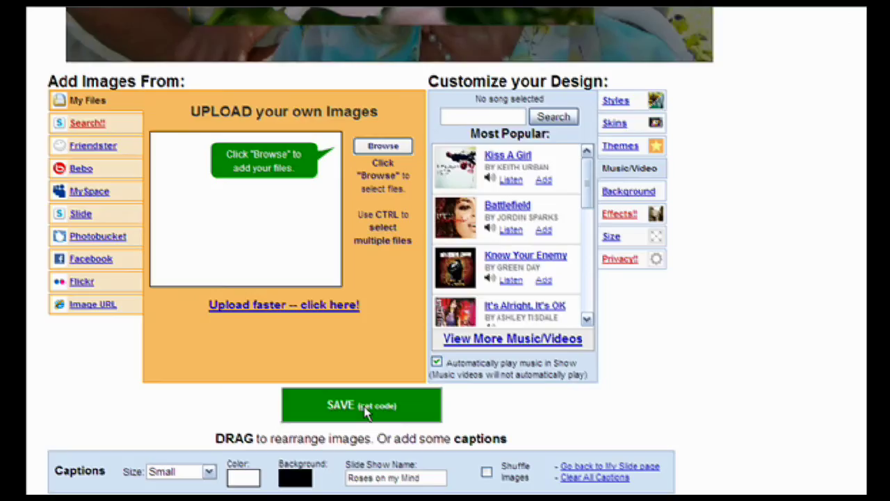
pyautogui.click(363, 410)
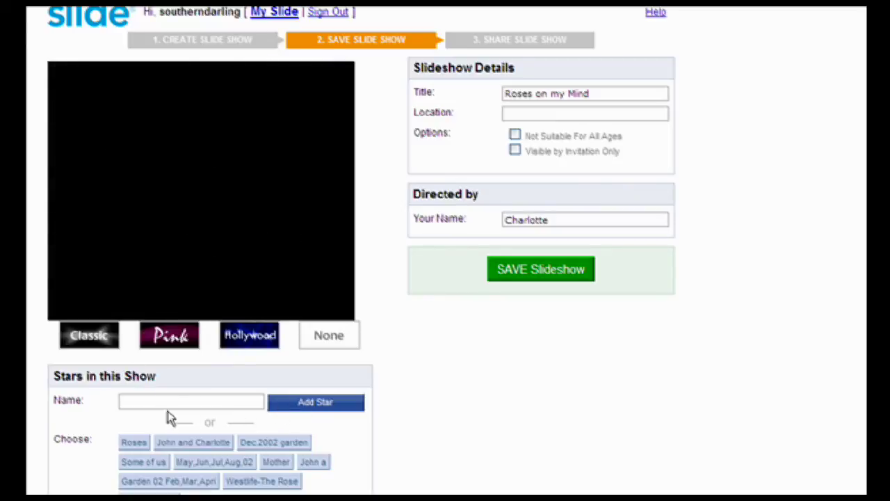
pyautogui.click(142, 400)
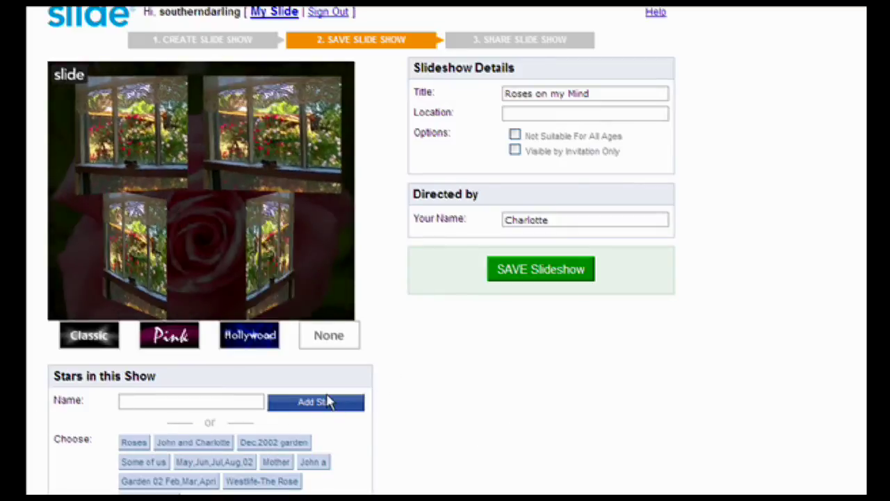
pyautogui.scroll(-3, 447, 464)
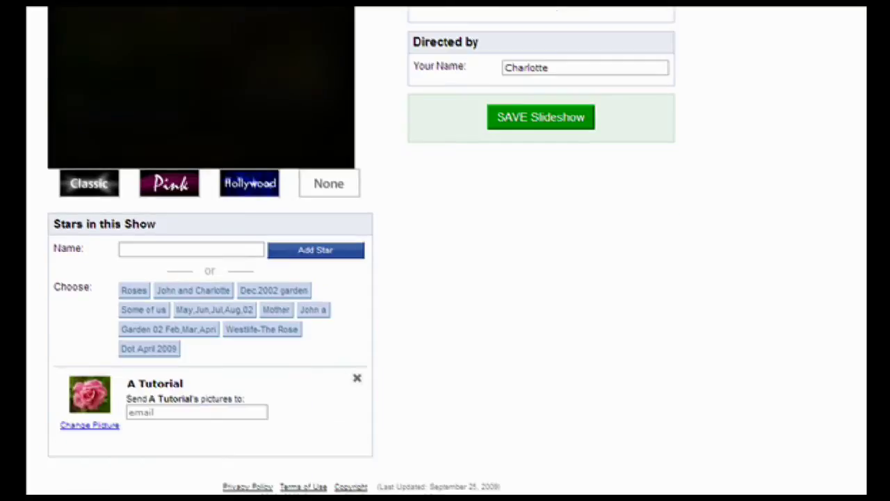
pyautogui.click(82, 427)
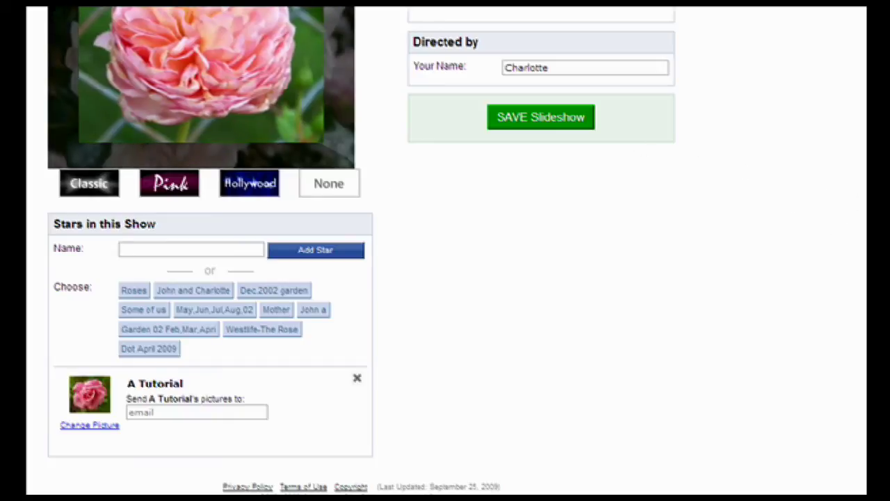
pyautogui.scroll(3, 740, 167)
pyautogui.scroll(1, 445, 250)
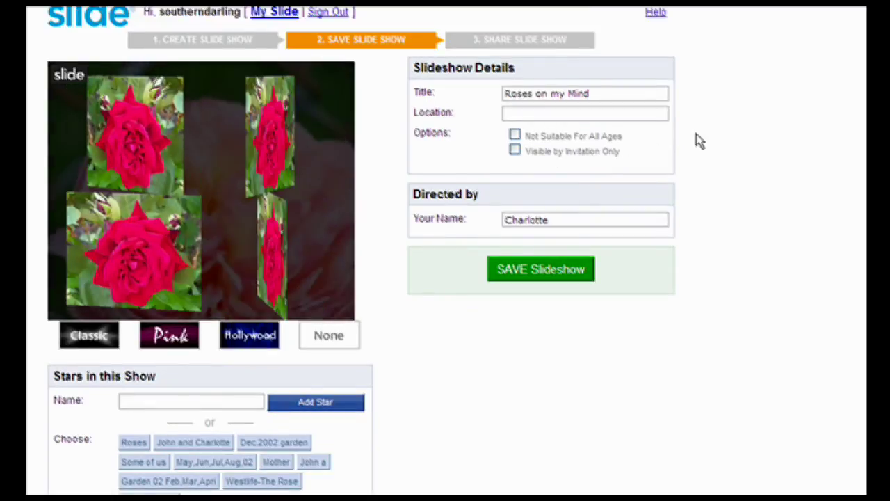
# Preview the Pink, Hollywood and Classic intro styles, then settle on Pink.
pyautogui.click(159, 340)
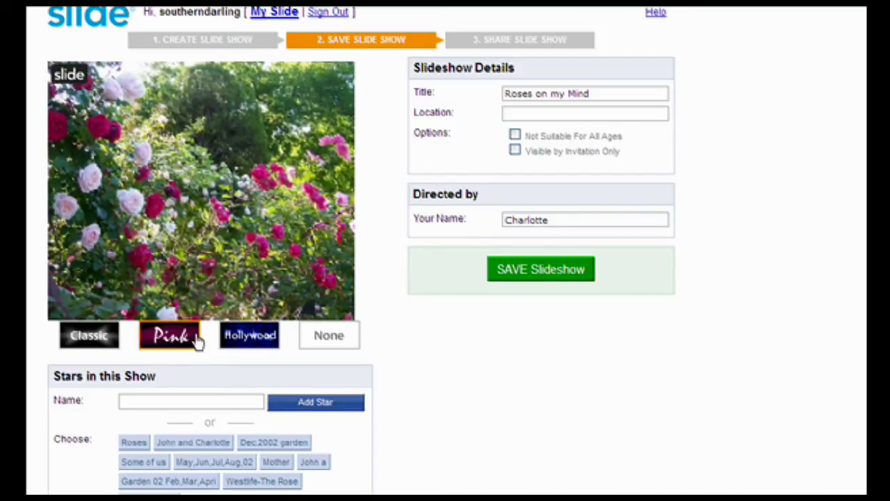
pyautogui.click(168, 345)
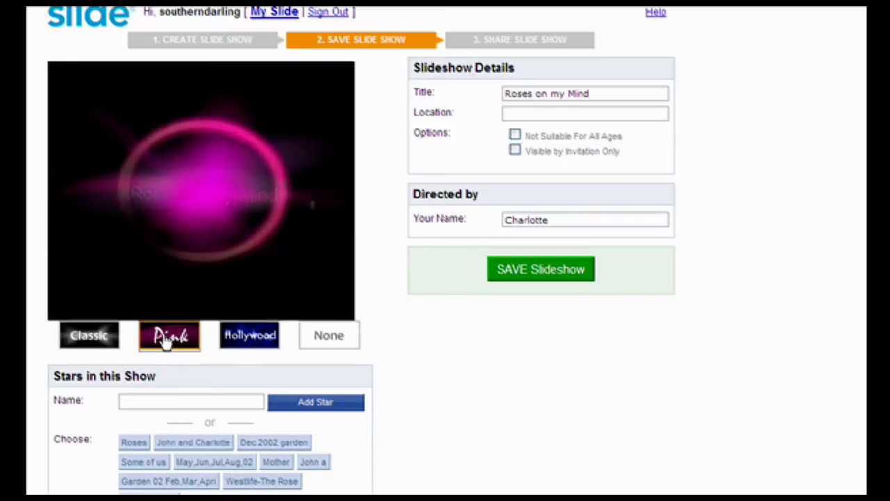
pyautogui.click(242, 339)
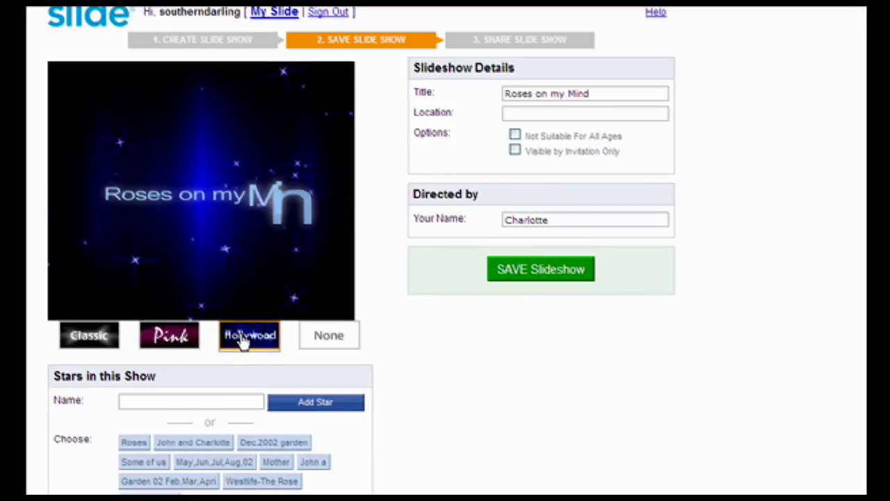
pyautogui.click(110, 339)
pyautogui.click(344, 342)
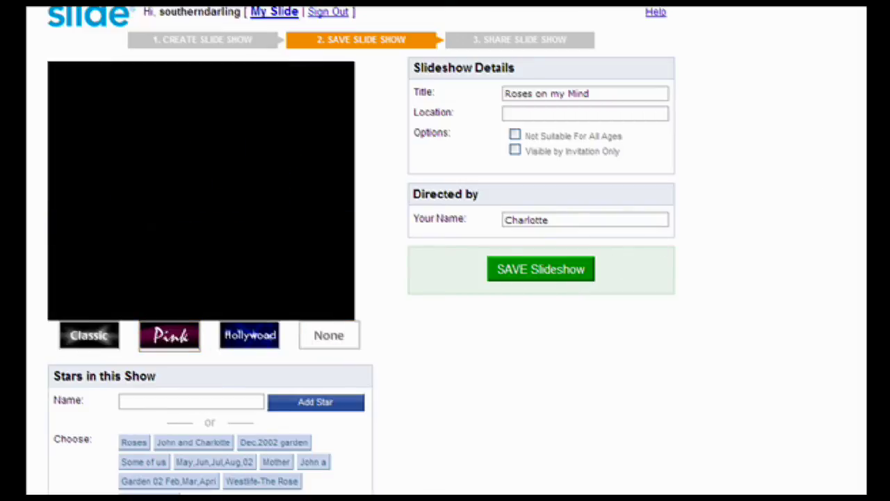
pyautogui.scroll(-3, 597, 162)
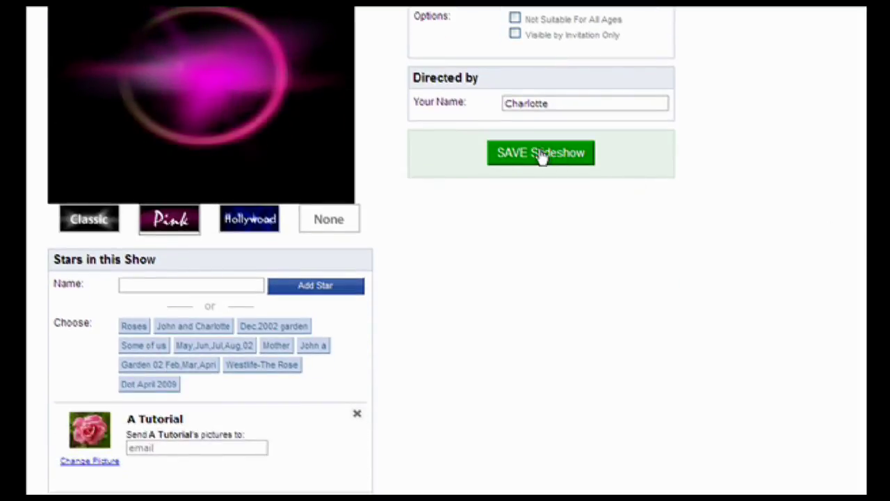
# Save the slideshow, select its share URL, and scroll through the embed code.
pyautogui.click(540, 154)
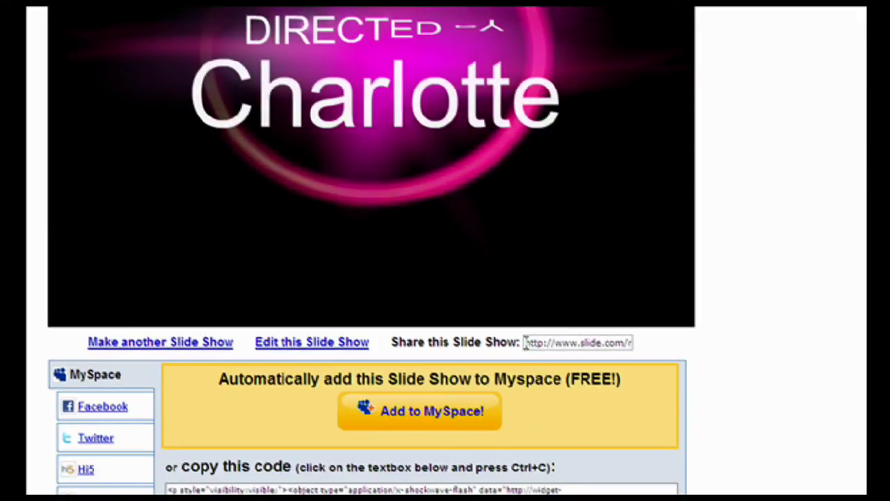
pyautogui.moveTo(527, 342); pyautogui.dragTo(675, 347)
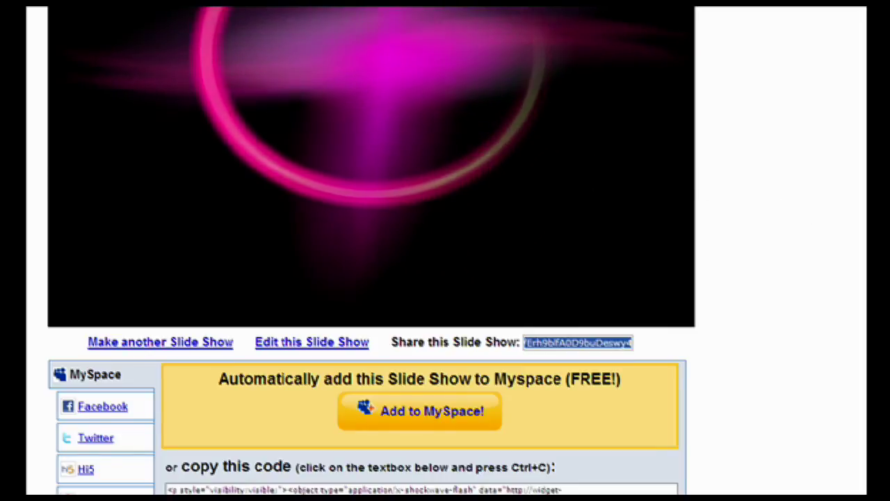
pyautogui.scroll(-3, 457, 183)
pyautogui.scroll(-3, 373, 250)
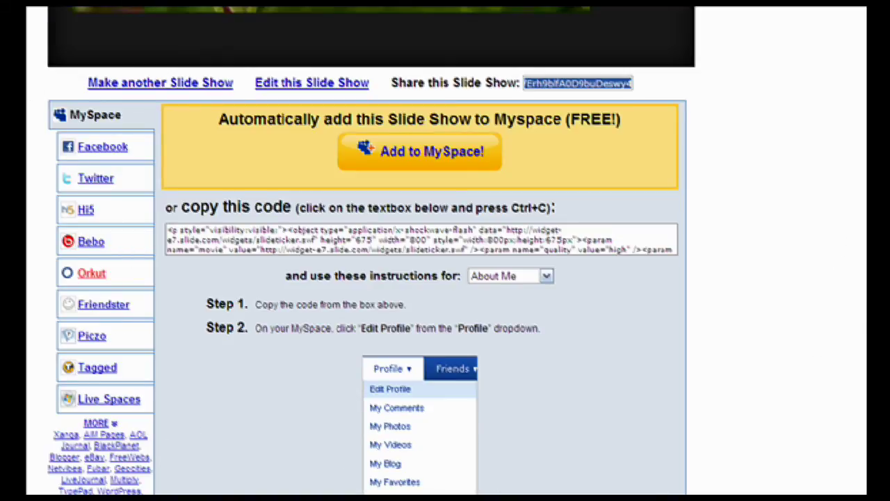
pyautogui.scroll(10, 857, 290)
pyautogui.scroll(2, 857, 289)
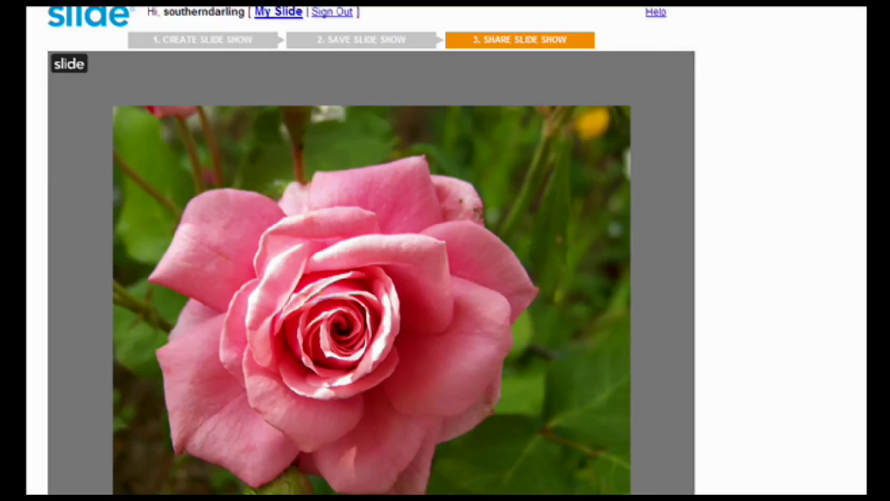